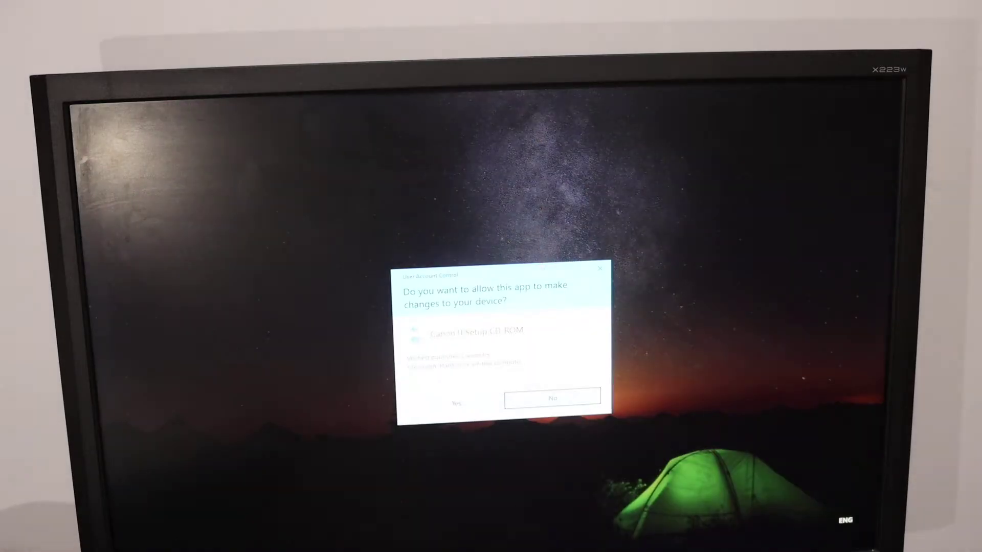
Allow the Canon setup through User Account Control and start the PIXMA MG2500 installation.
click(458, 403)
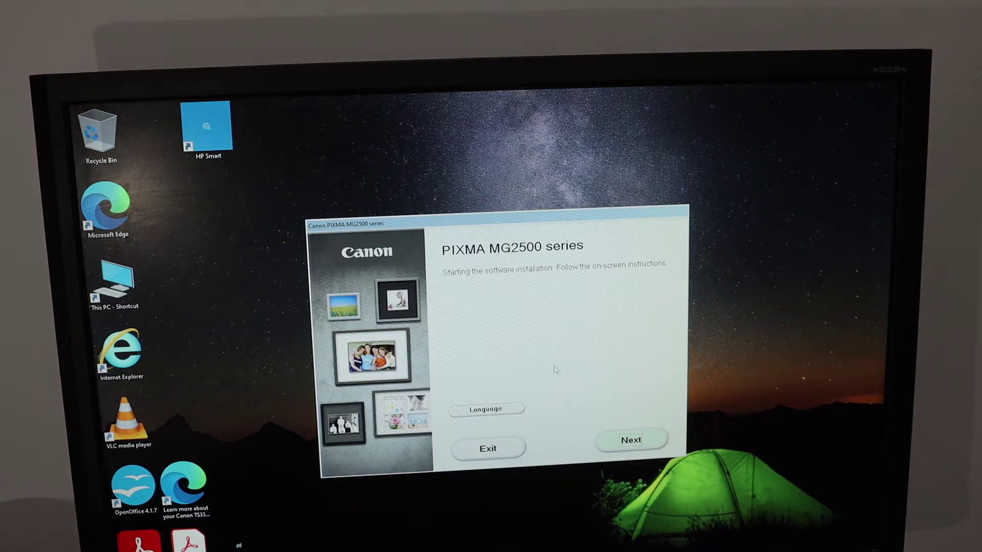
click(634, 443)
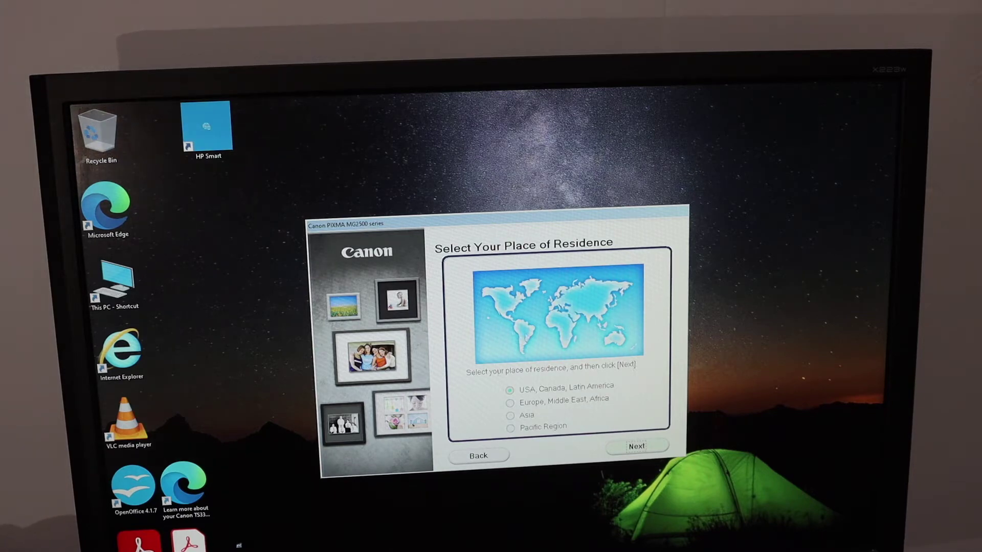
Confirm the region and Canada as country, then proceed past the Setup Complete page.
click(632, 448)
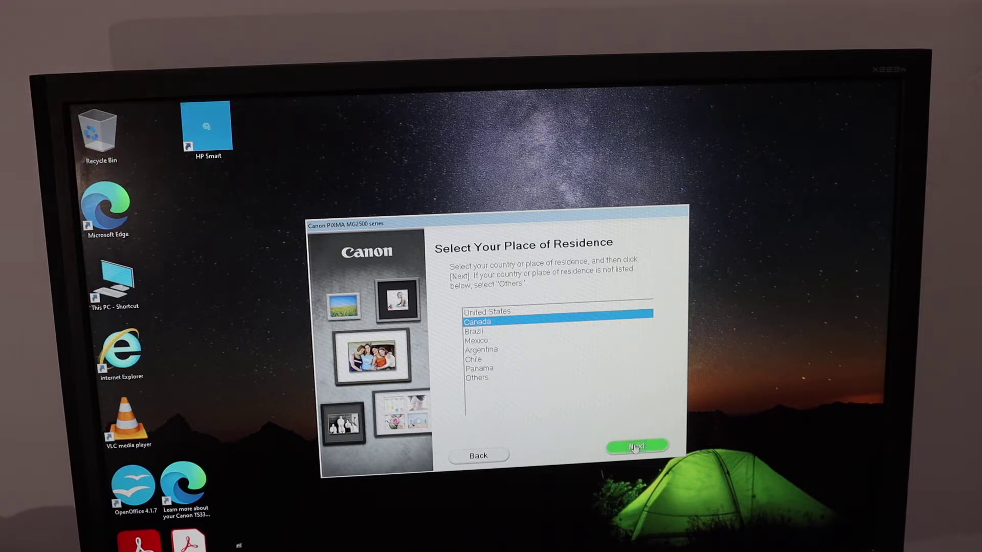
click(634, 448)
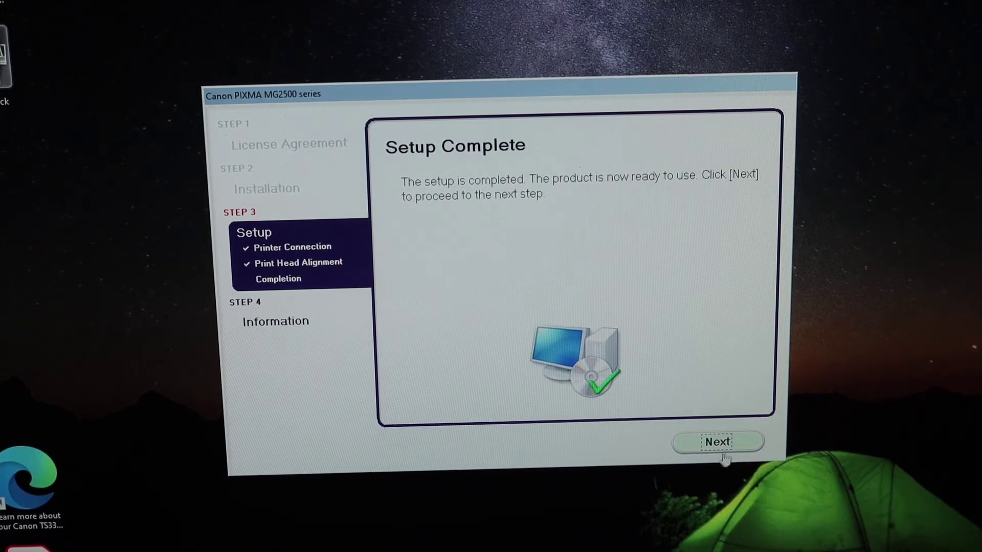
click(718, 442)
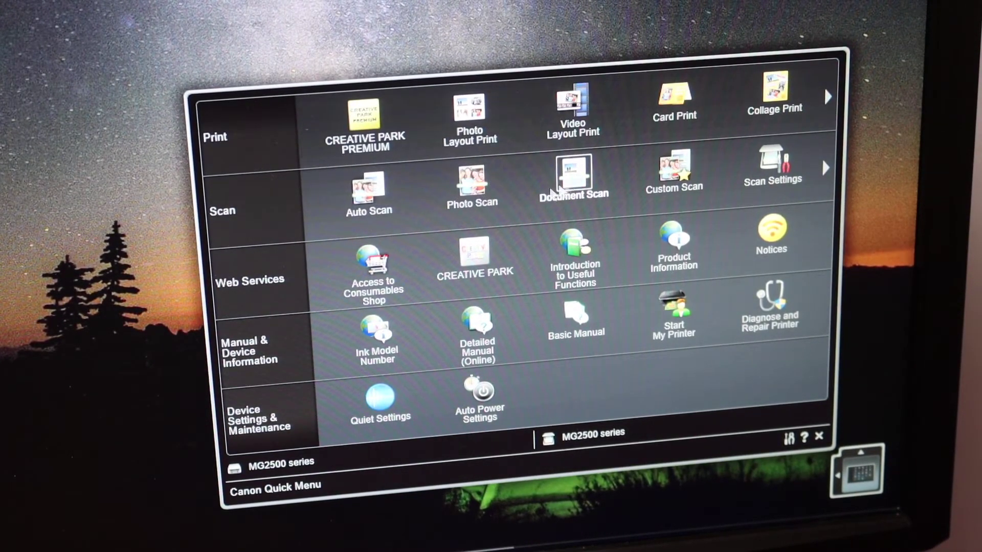
Start scanning the document from Canon Quick Menu.
click(567, 184)
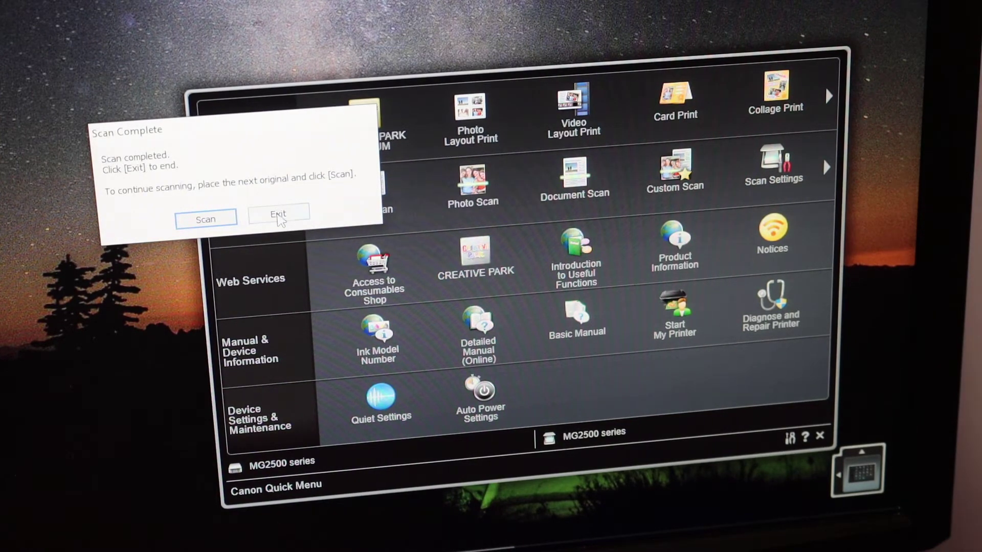
Exit the Scan Complete notice to view the scanned COPY/PRINT/SCAN page.
click(279, 217)
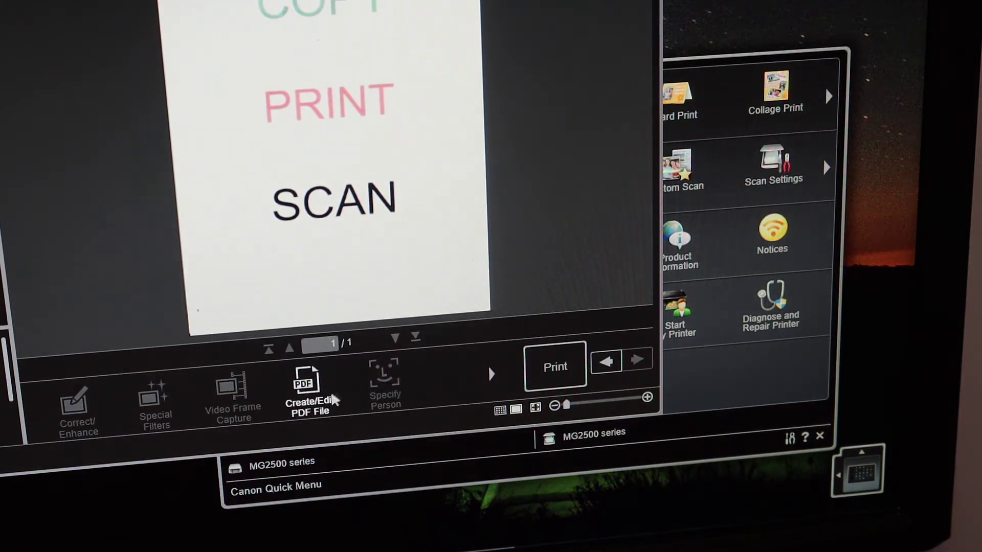
Save the scanned page as a PDF file via Create/Edit PDF File.
click(308, 376)
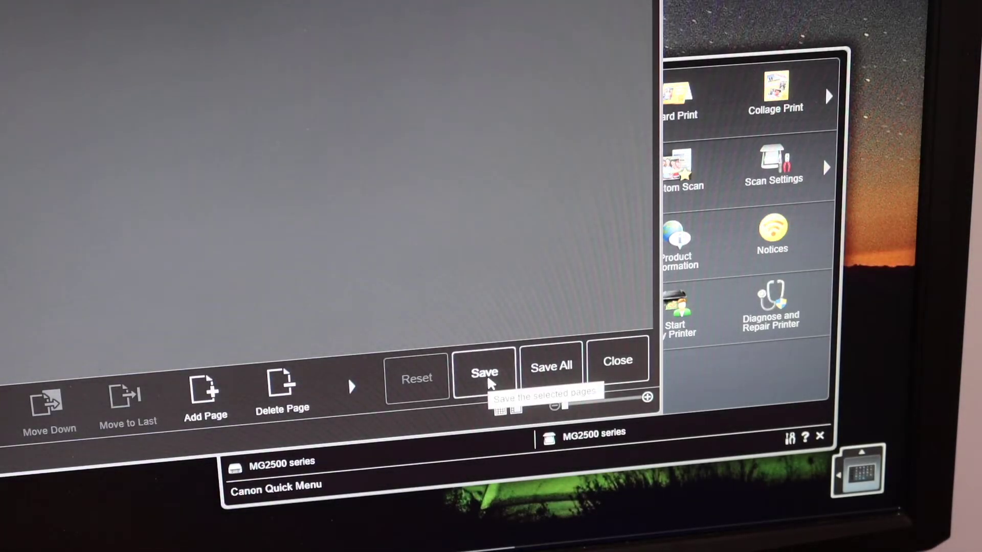
click(460, 369)
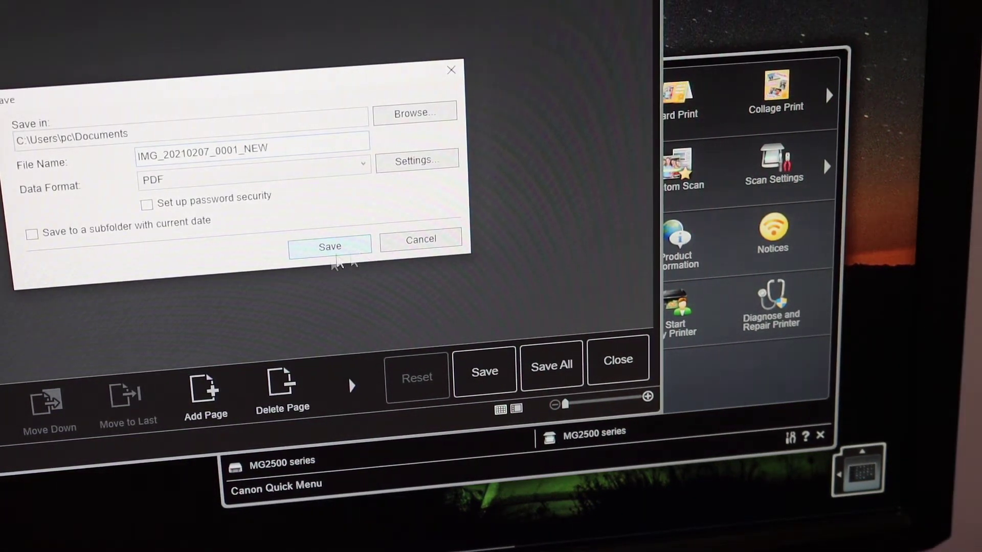
click(317, 247)
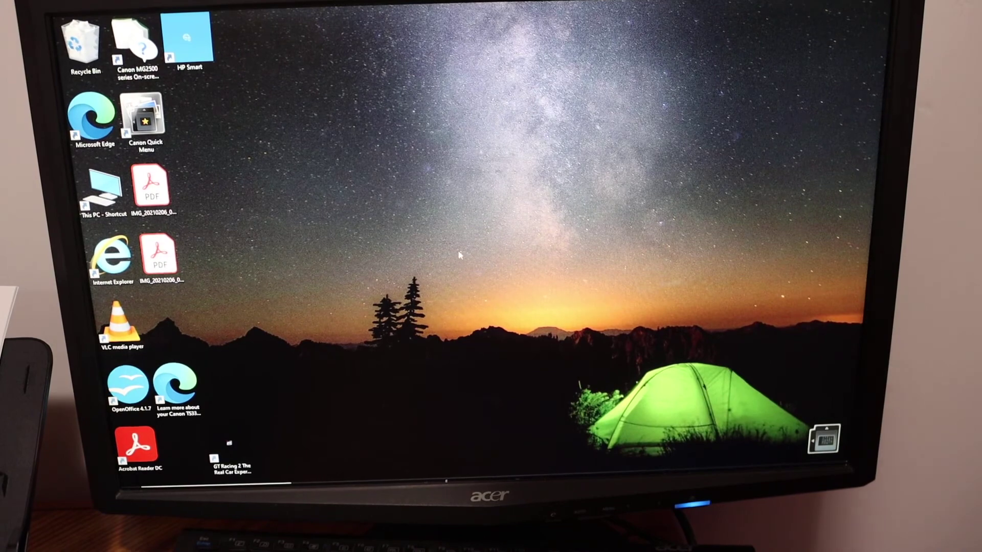
Select the IMG_20210206_0001_NEW PDF icon on the desktop.
click(151, 188)
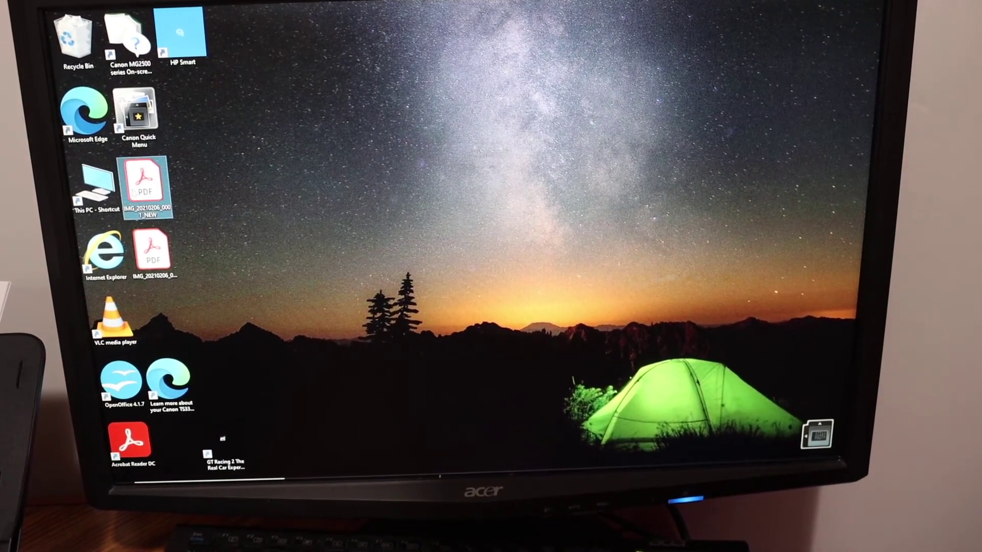
Open the scanned PDF, zoom out to 25%, and bring up Print with the Canon MG2500 printer.
key(Return)
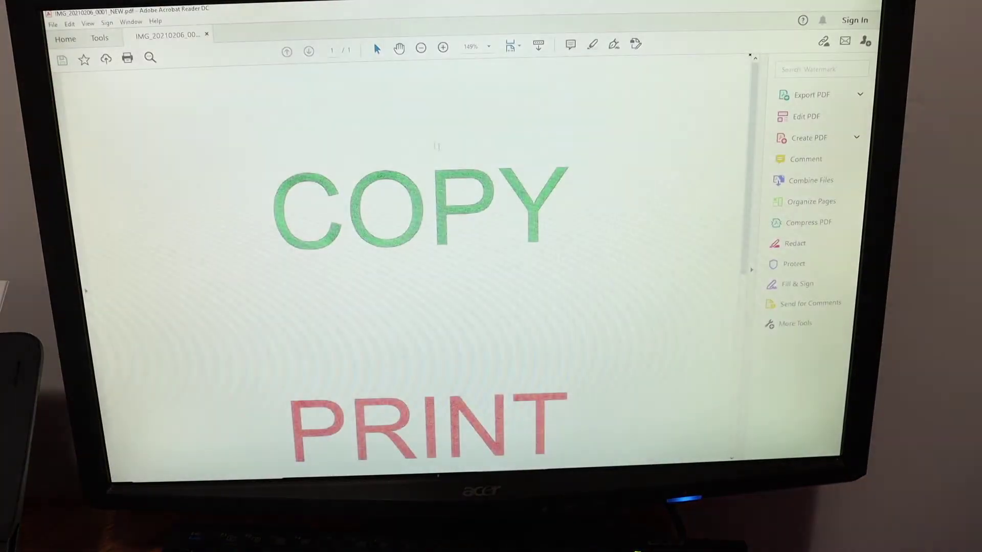
click(420, 48)
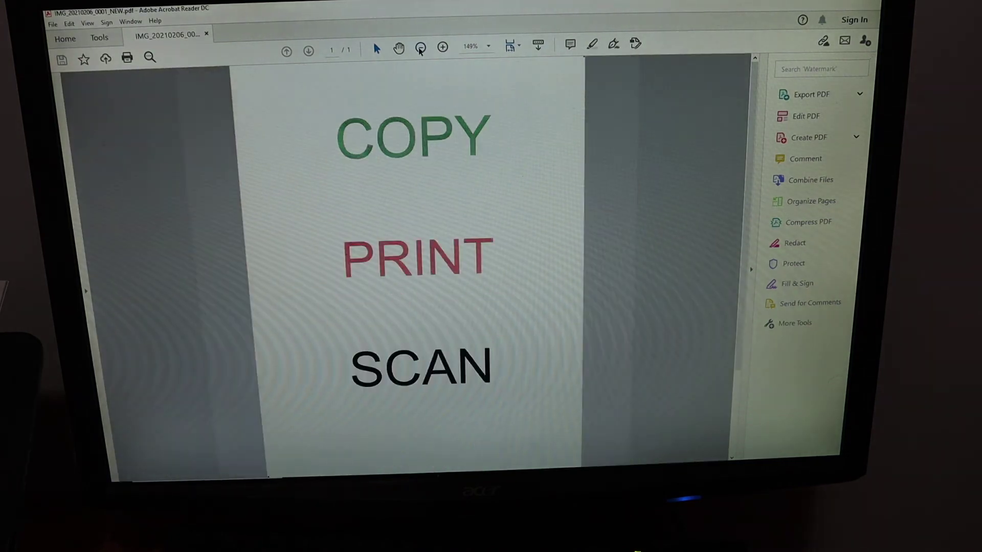
click(420, 48)
click(421, 48)
click(421, 47)
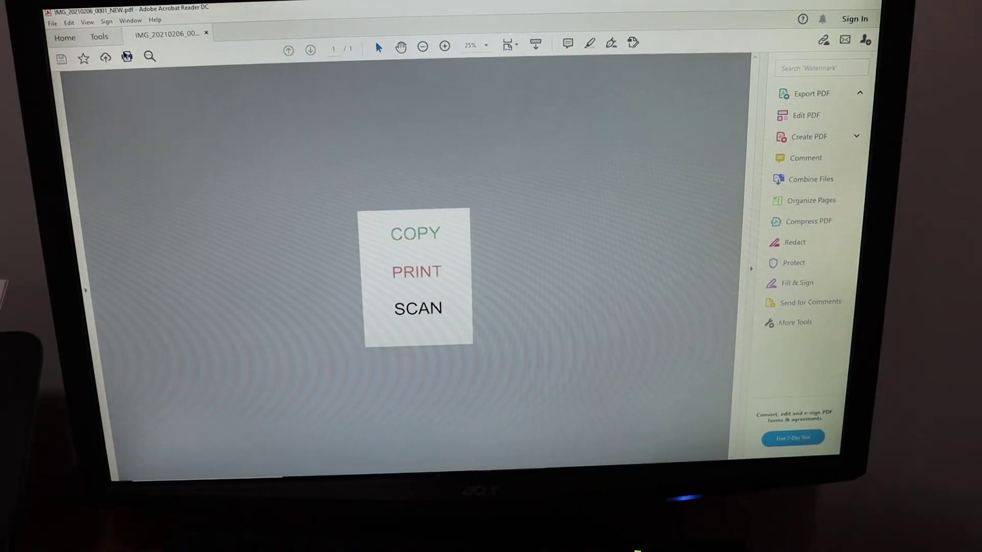
click(127, 57)
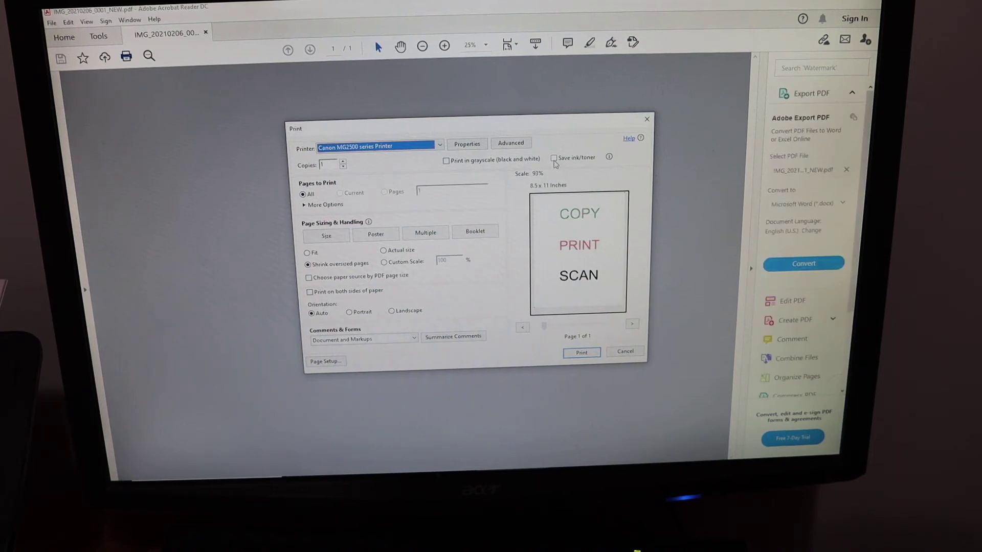
Enable Save ink/toner and print the PDF to the Canon MG2500.
click(554, 158)
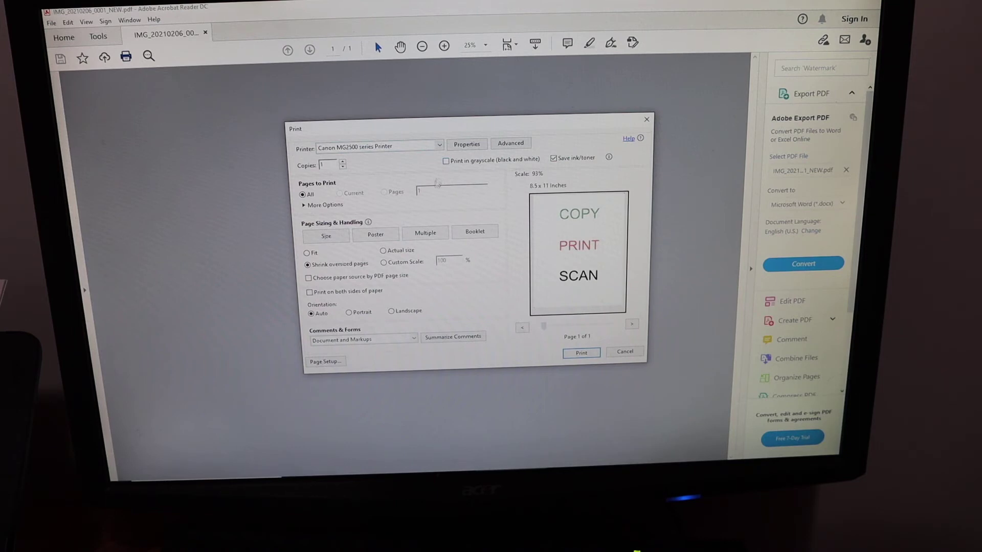
click(583, 353)
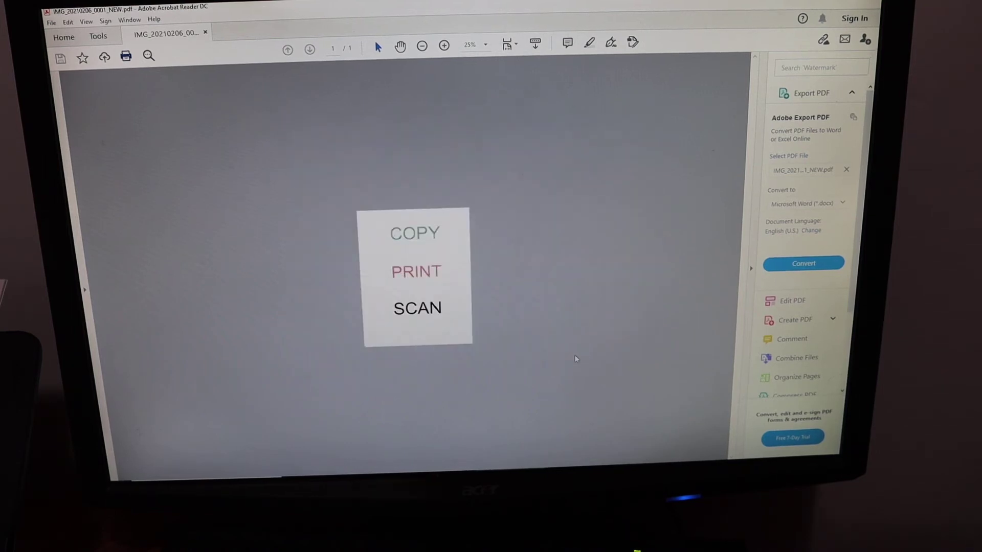